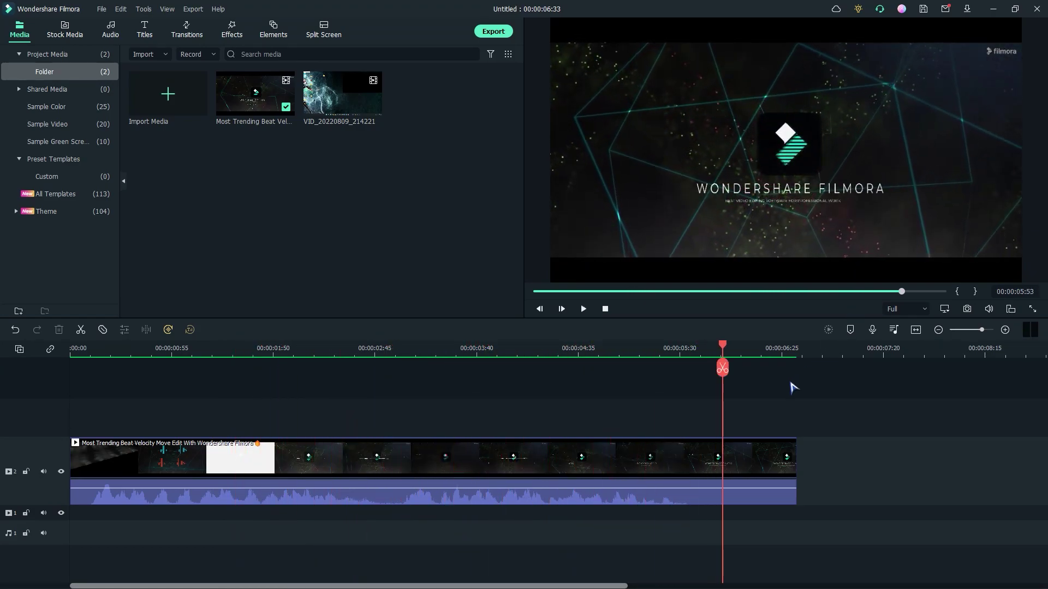
# Run Speech-to-Text on the beat-edit clip, keeping English (US) as the audio language and Clip selection
pyautogui.moveTo(725, 356); pyautogui.dragTo(444, 374)
pyautogui.click(384, 499)
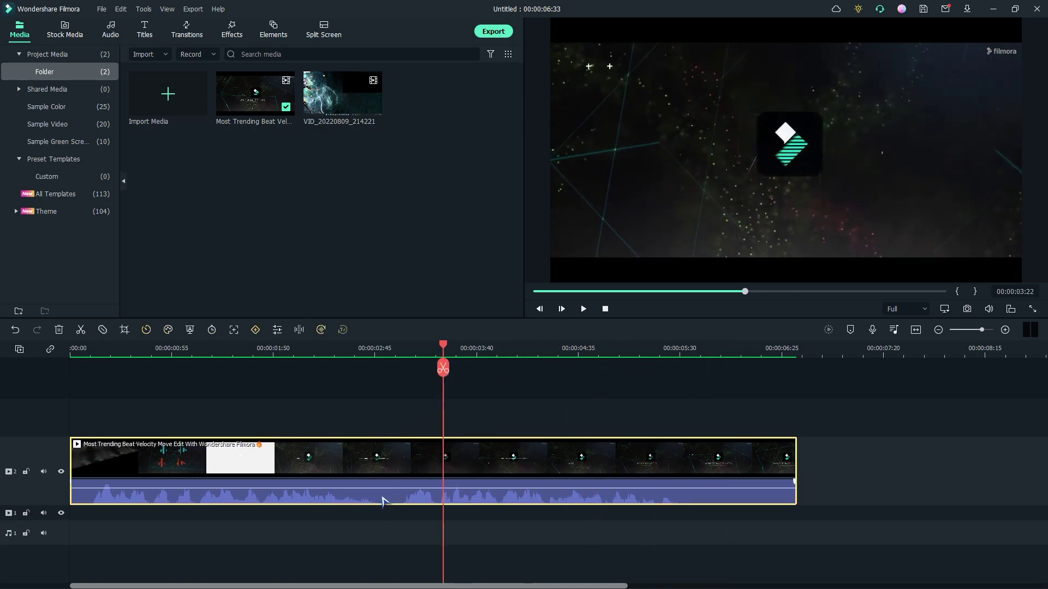
pyautogui.moveTo(339, 485)
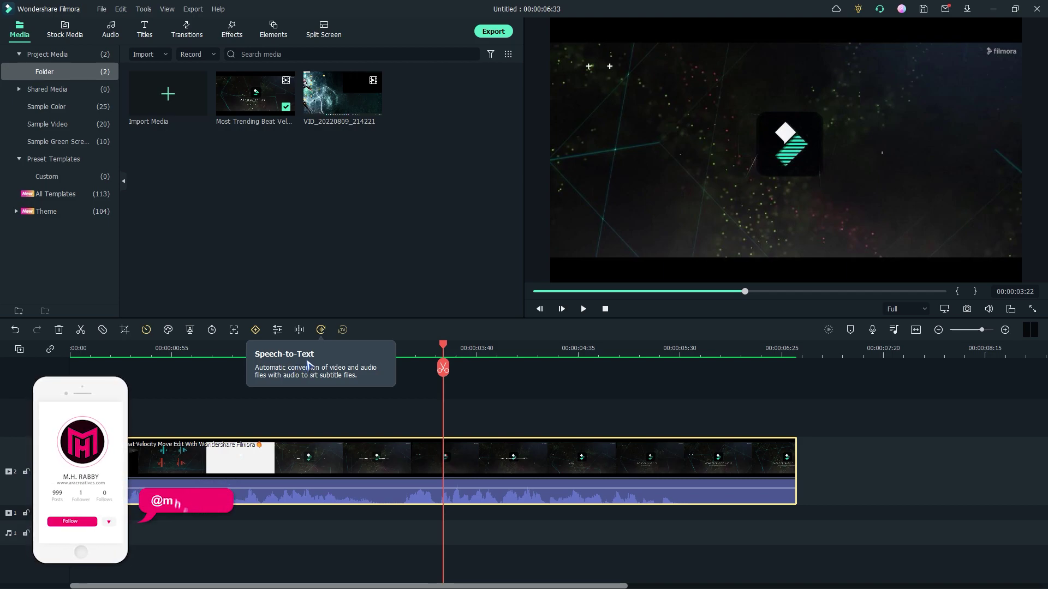
pyautogui.click(321, 330)
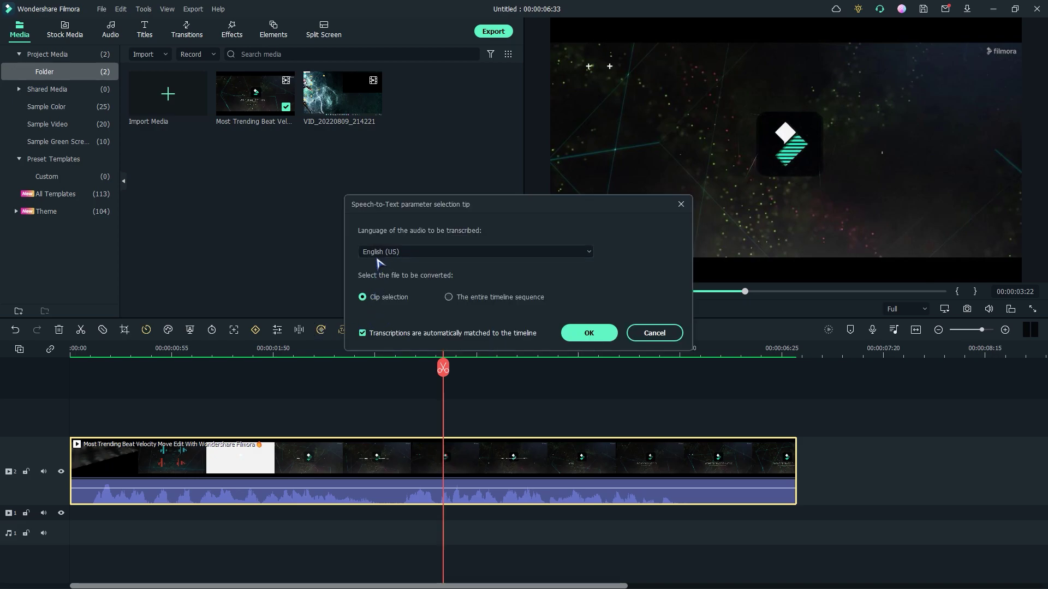
pyautogui.click(382, 253)
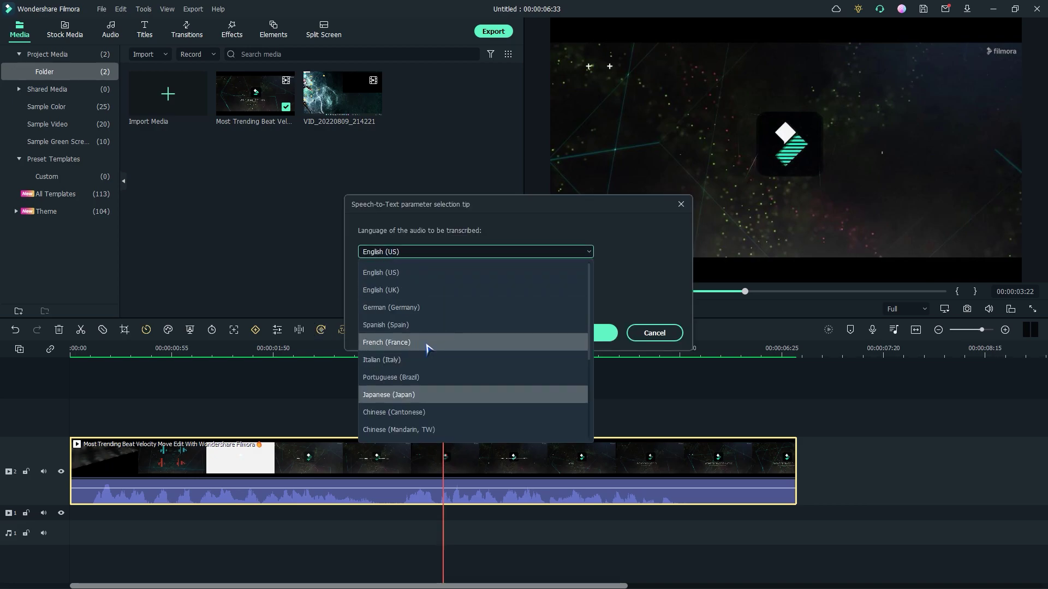
pyautogui.scroll(-2, 456, 360)
pyautogui.scroll(2, 445, 393)
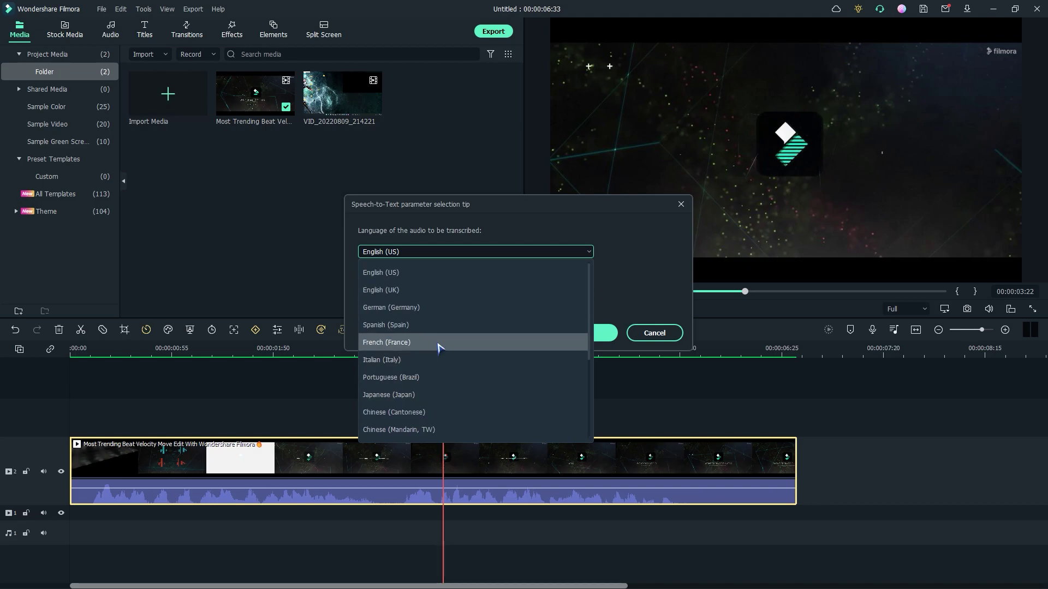
pyautogui.click(629, 275)
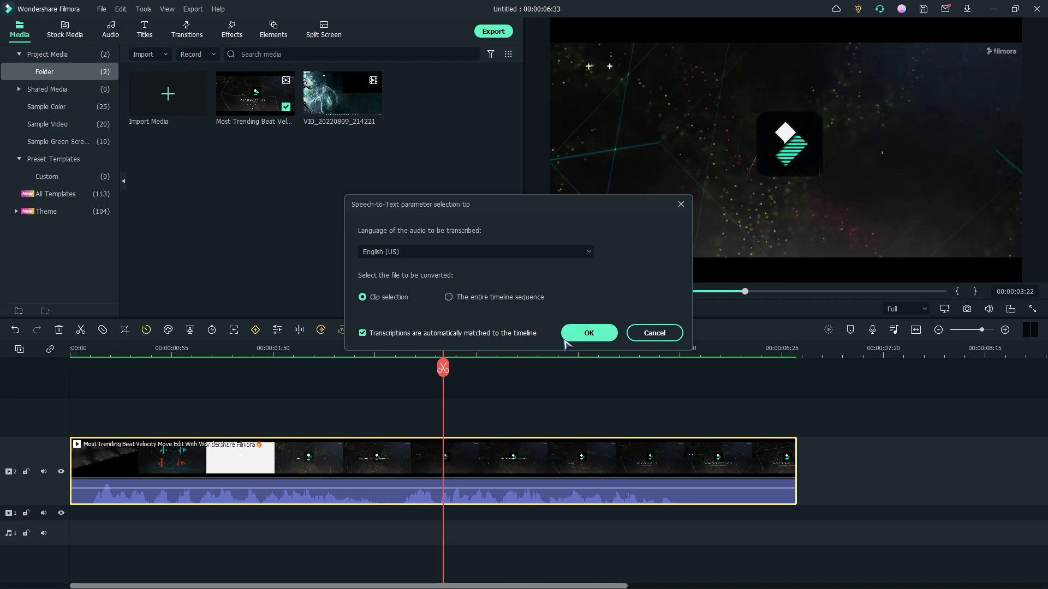
pyautogui.click(585, 334)
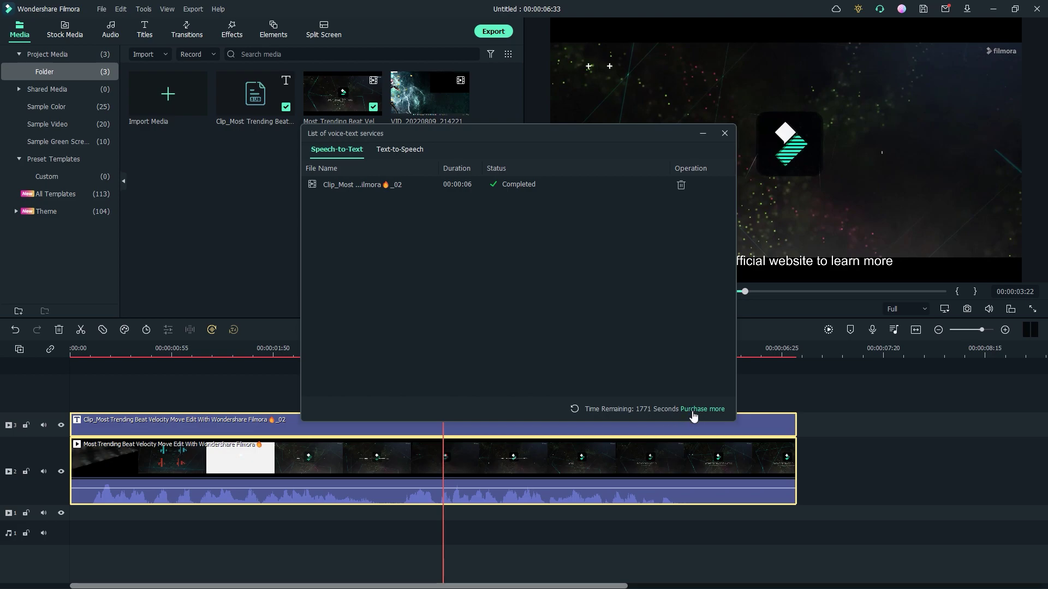
# Look over the Speech-to-Text pricing plans in the browser, then return to Filmora
pyautogui.click(693, 416)
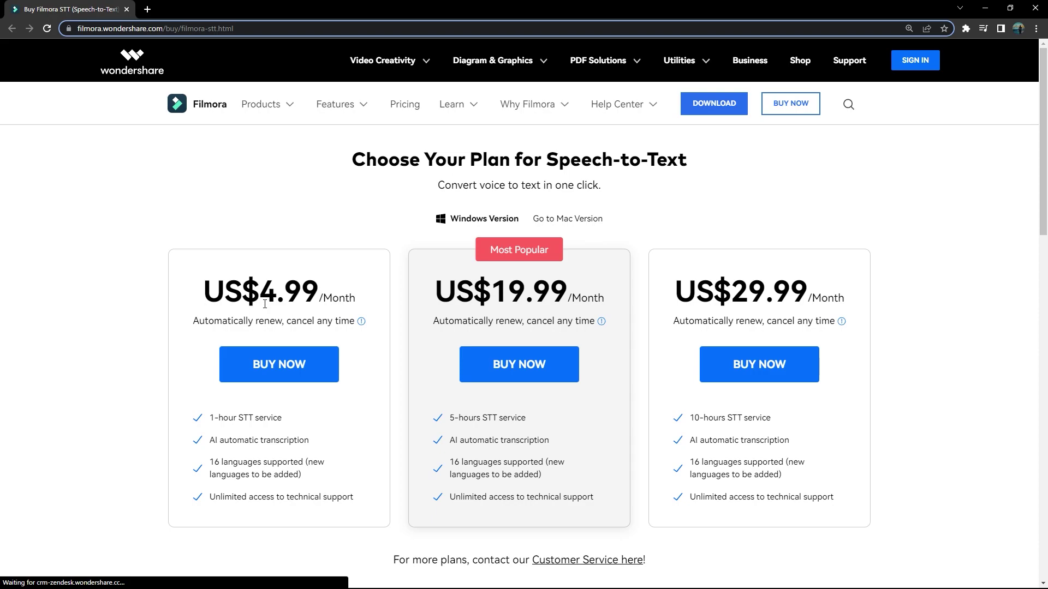
pyautogui.scroll(-1, 336, 318)
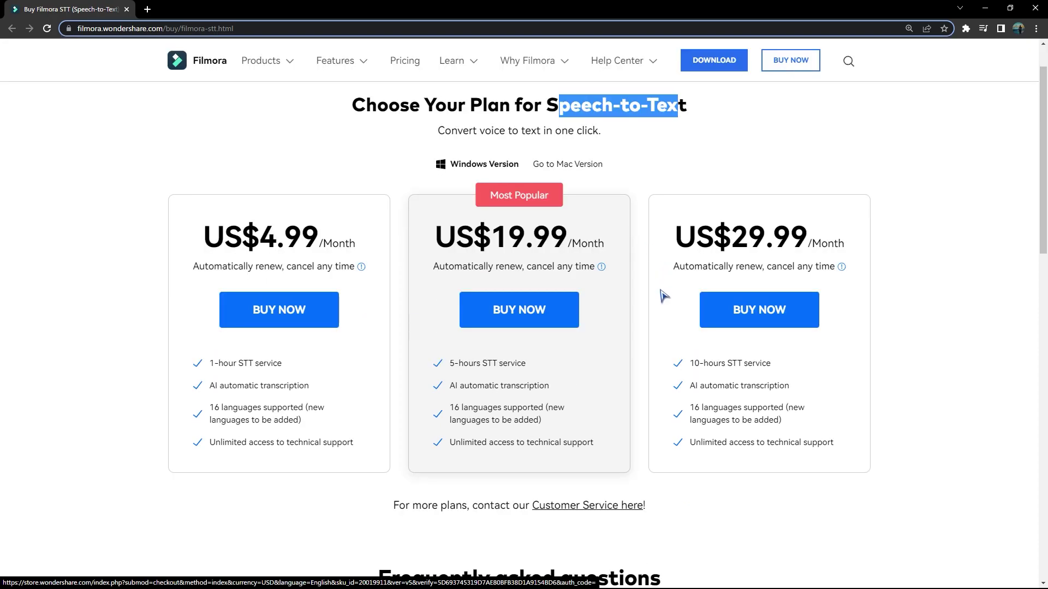
pyautogui.click(1036, 8)
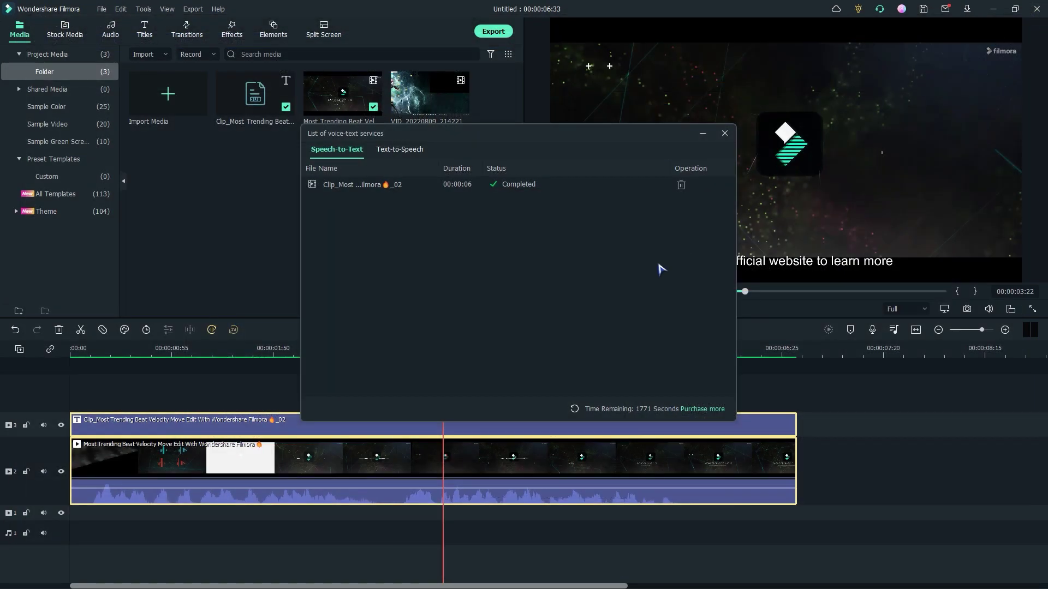
# Close the List of voice-text services window, then play the video from 0 and stop to check the subtitles
pyautogui.click(725, 134)
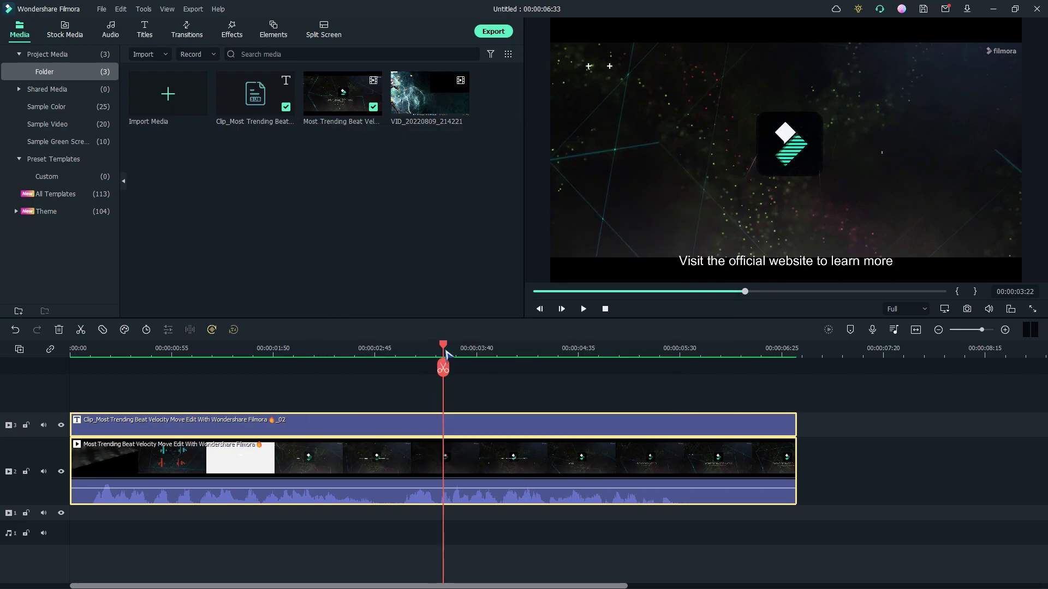
pyautogui.moveTo(445, 349); pyautogui.dragTo(52, 377)
pyautogui.press('space')
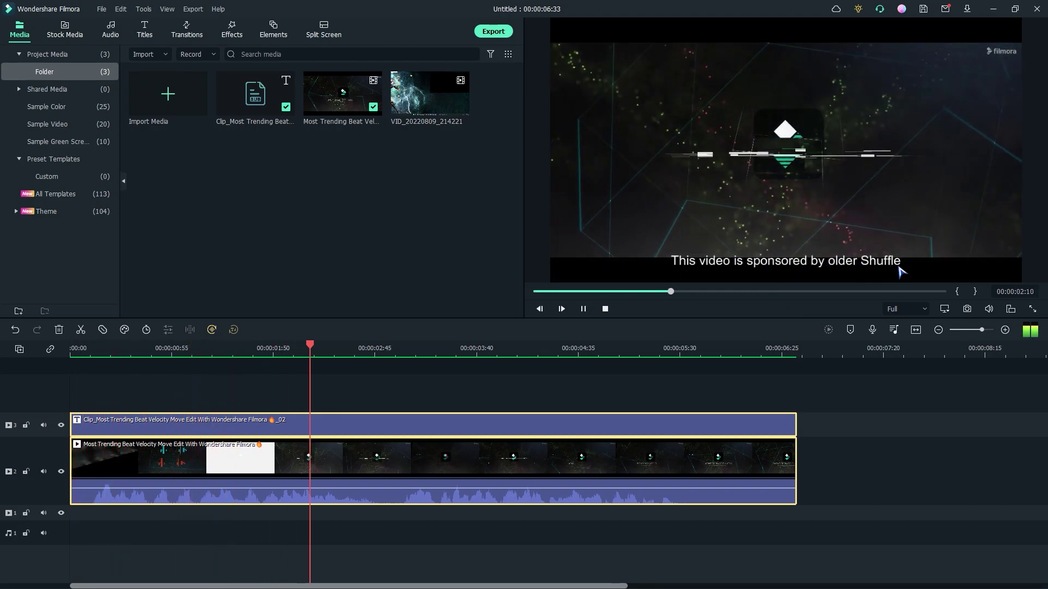
pyautogui.press('space')
# Replace 'older Shuffle' with 'Wondershare' and 'Mariah.' with 'Filmora', drop the '?' after 'about it', and apply
pyautogui.doubleClick(314, 425)
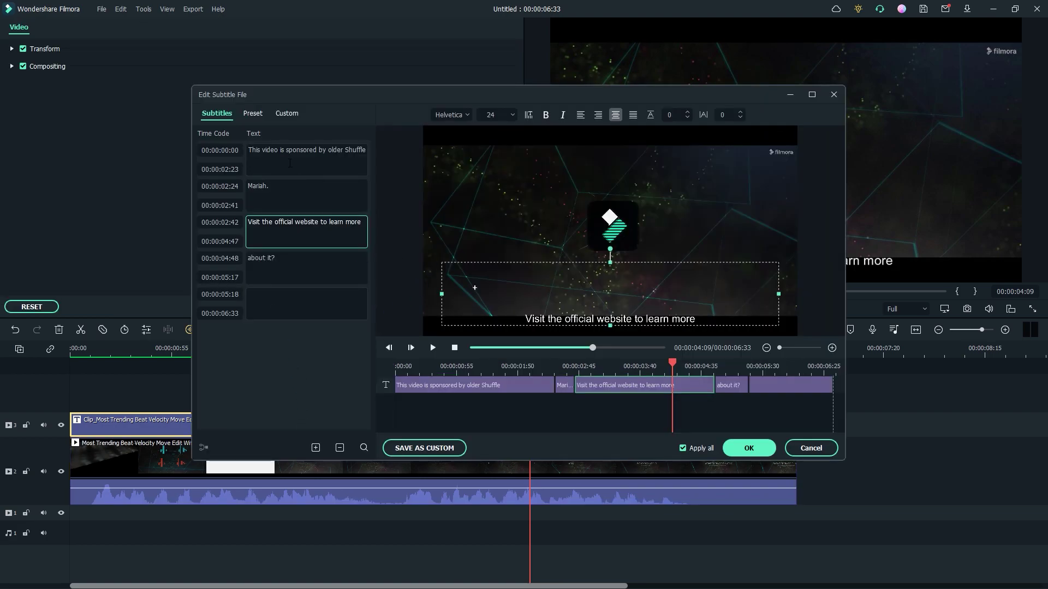
pyautogui.click(296, 164)
pyautogui.moveTo(326, 149); pyautogui.dragTo(352, 154)
pyautogui.click(329, 150)
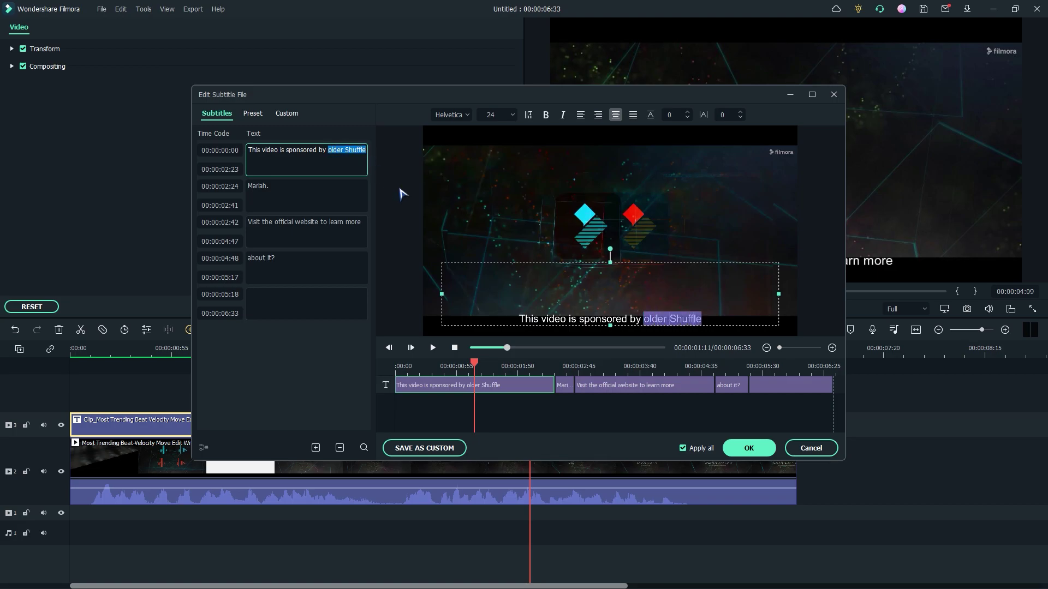
pyautogui.write('Wondershare')
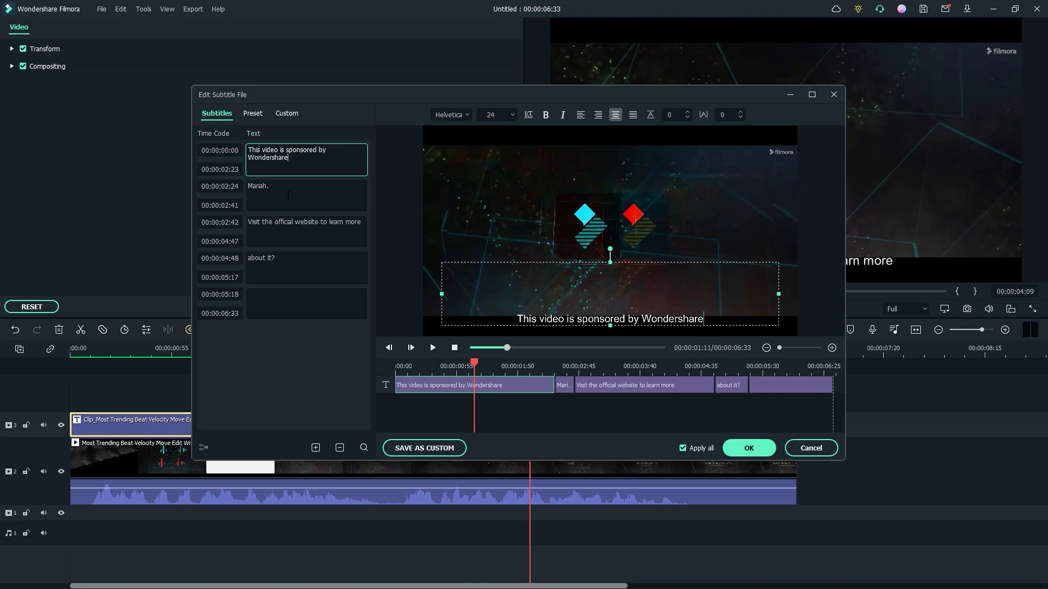
pyautogui.click(288, 194)
pyautogui.write('Filmora')
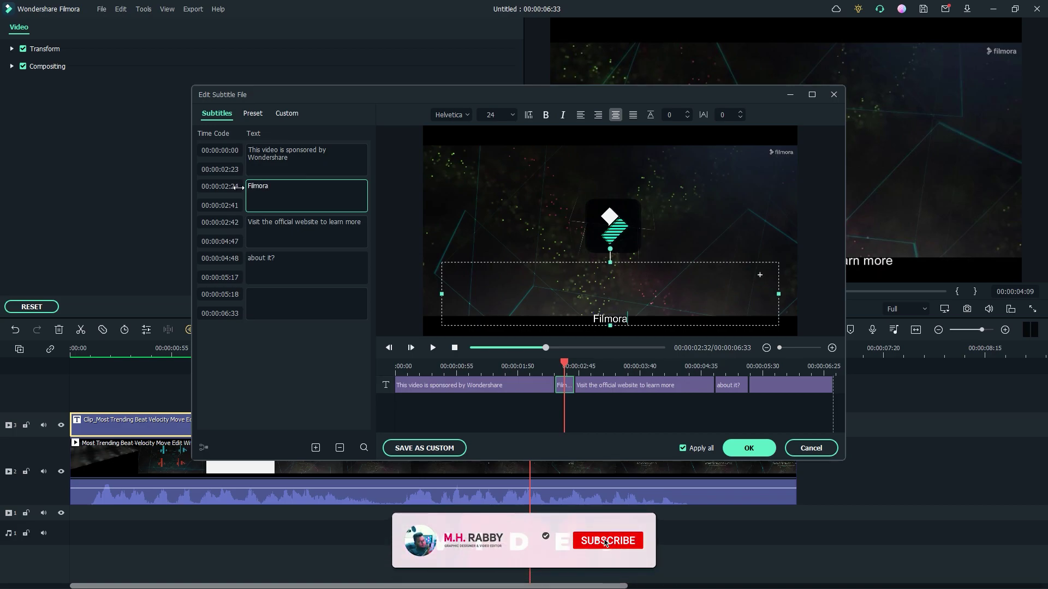
pyautogui.click(287, 261)
pyautogui.press('BackSpace')
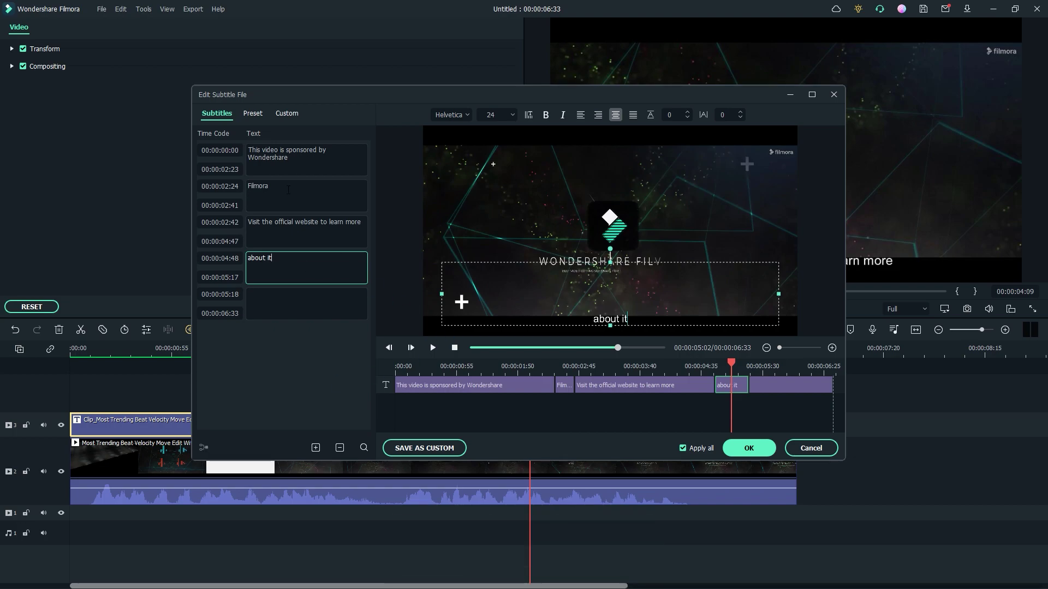
pyautogui.click(749, 449)
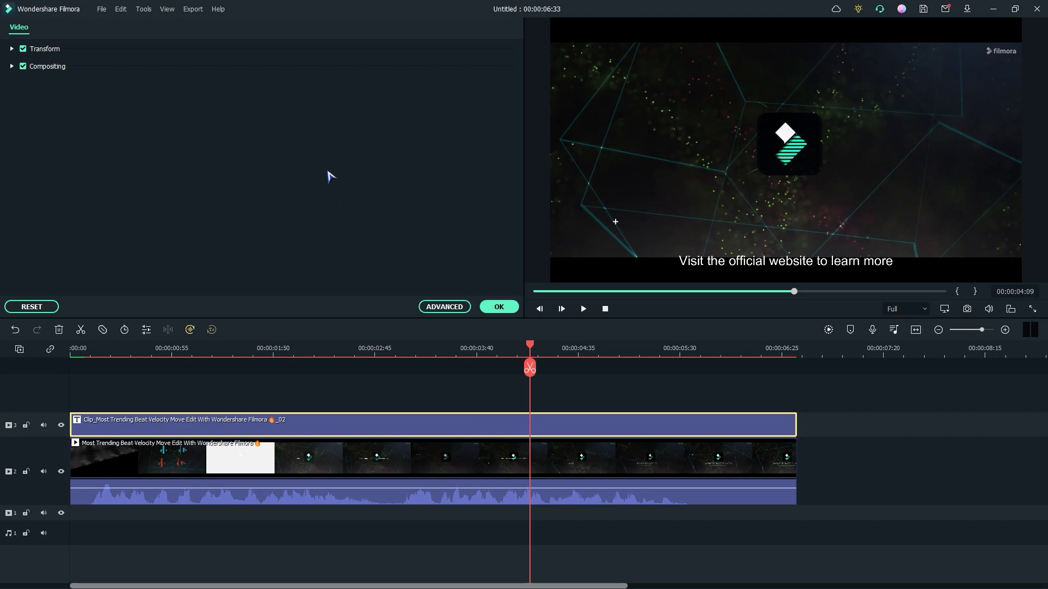
# Set the subtitles' Transform Position Y to 48.0, apply it, and play back to check
pyautogui.click(12, 49)
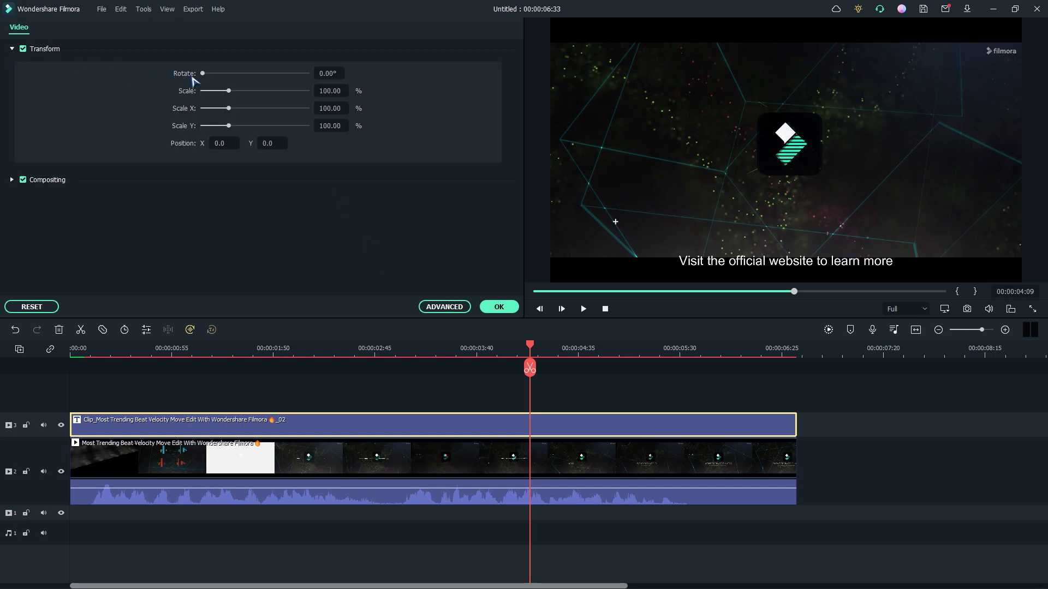
pyautogui.click(271, 143)
pyautogui.press('Down')
pyautogui.press('Down')
pyautogui.press('Down')
pyautogui.press('Down')
pyautogui.press('Down')
pyautogui.press('Down')
pyautogui.press('Down')
pyautogui.press('Down')
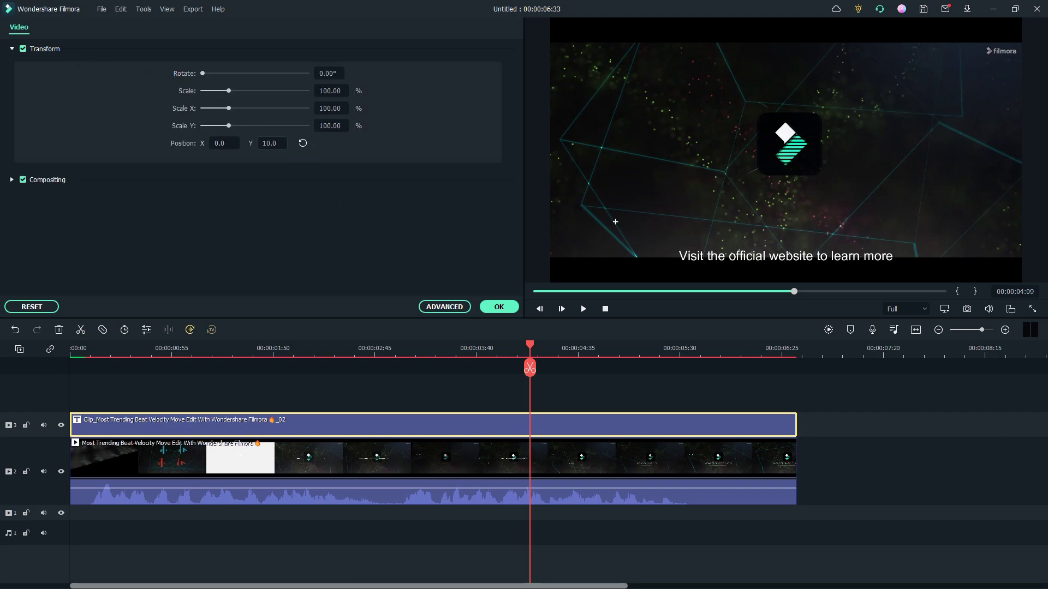
pyautogui.press('Up')
pyautogui.press('Up')
pyautogui.press('Up')
pyautogui.press('Up')
pyautogui.press('Up')
pyautogui.press('Up')
pyautogui.press('Up')
pyautogui.press('Up')
pyautogui.press('Up')
pyautogui.press('Up')
pyautogui.press('Up')
pyautogui.press('Up')
pyautogui.press('Up')
pyautogui.press('Up')
pyautogui.press('Up')
pyautogui.press('Up')
pyautogui.press('Up')
pyautogui.press('Up')
pyautogui.press('Up')
pyautogui.press('Up')
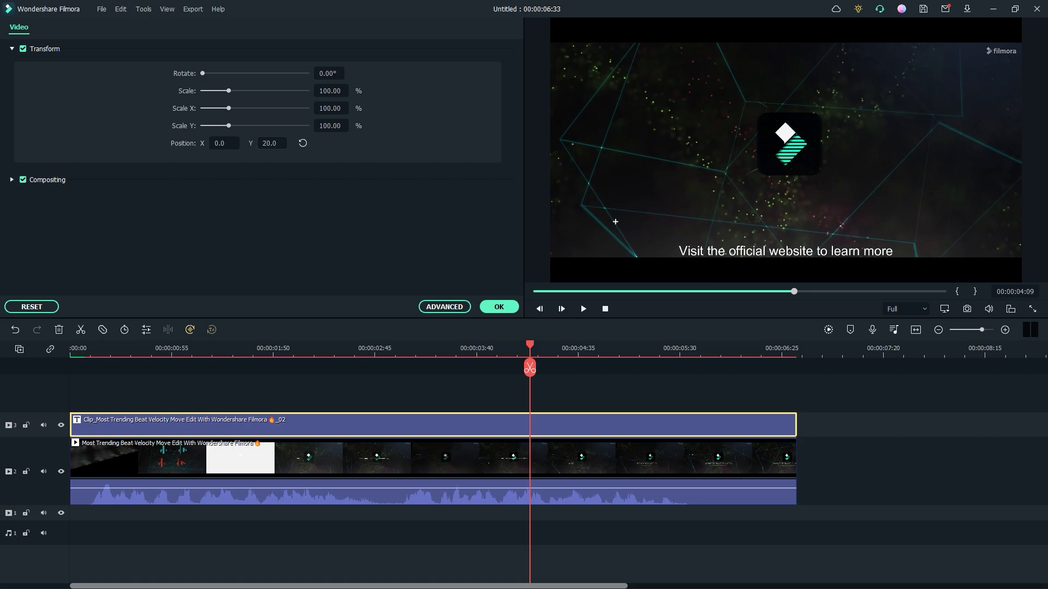
pyautogui.click(498, 307)
pyautogui.click(391, 400)
pyautogui.press('space')
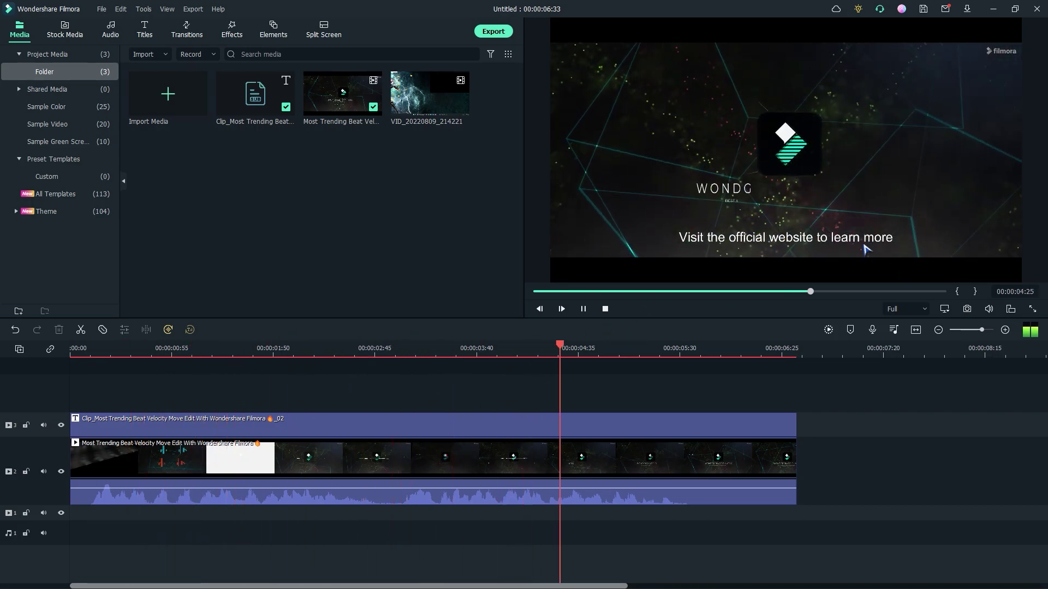
# Place the Basic Default Title template on video track 2 at the playhead
pyautogui.click(720, 346)
pyautogui.moveTo(720, 369); pyautogui.dragTo(71, 372)
pyautogui.scroll(-3, 244, 510)
pyautogui.moveTo(294, 586); pyautogui.dragTo(398, 586)
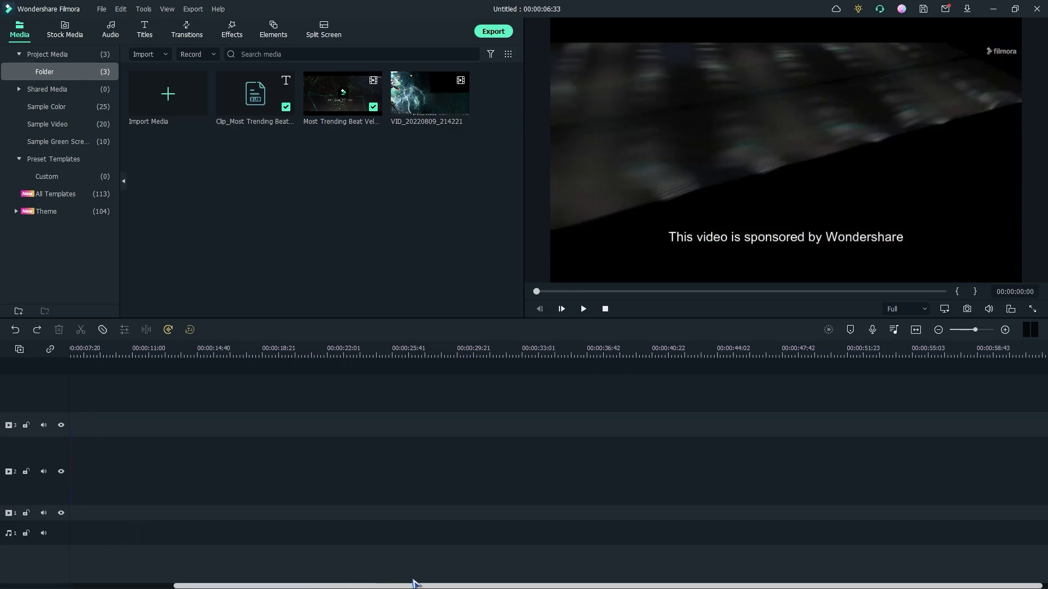
pyautogui.click(155, 349)
pyautogui.click(143, 31)
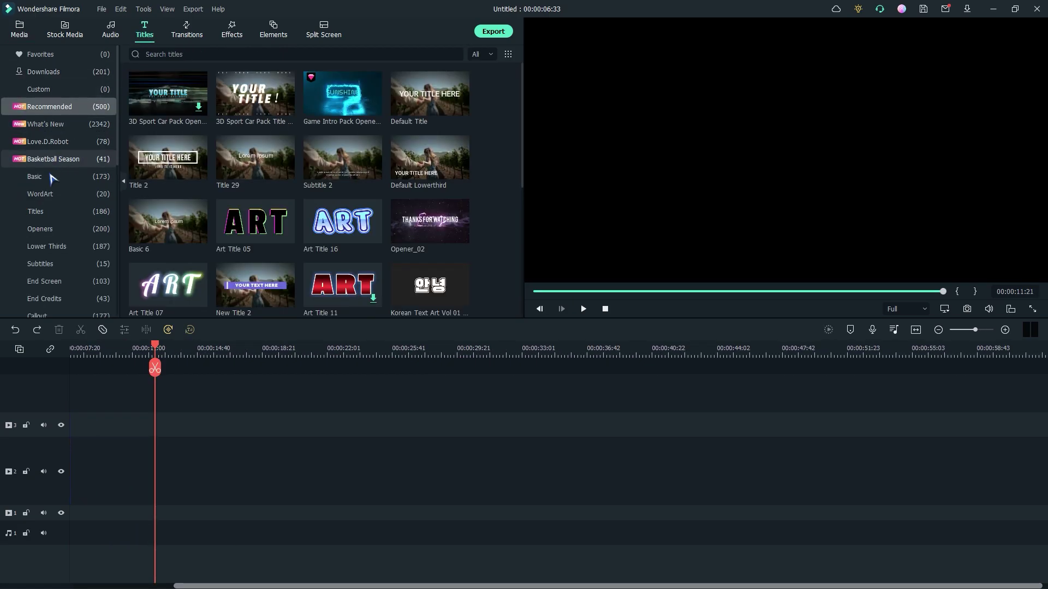
pyautogui.click(42, 177)
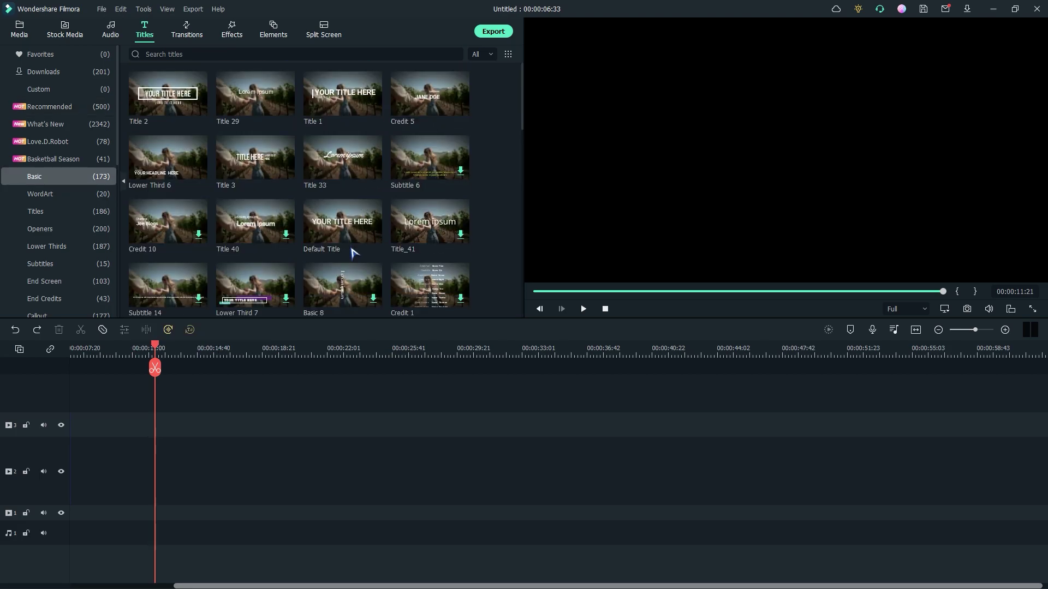
pyautogui.moveTo(344, 238); pyautogui.dragTo(155, 449)
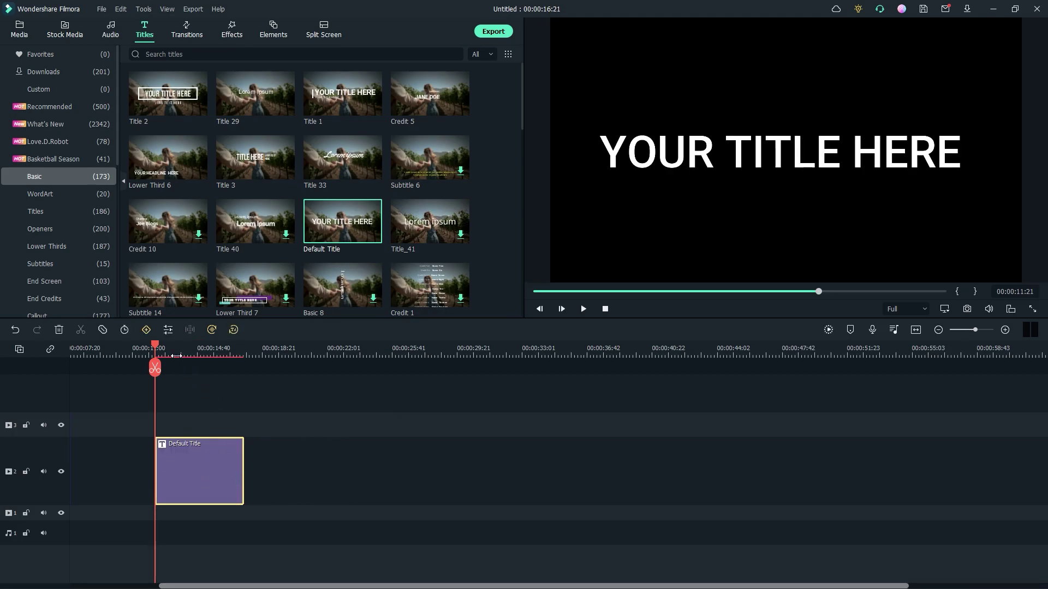
pyautogui.moveTo(163, 344); pyautogui.dragTo(181, 350)
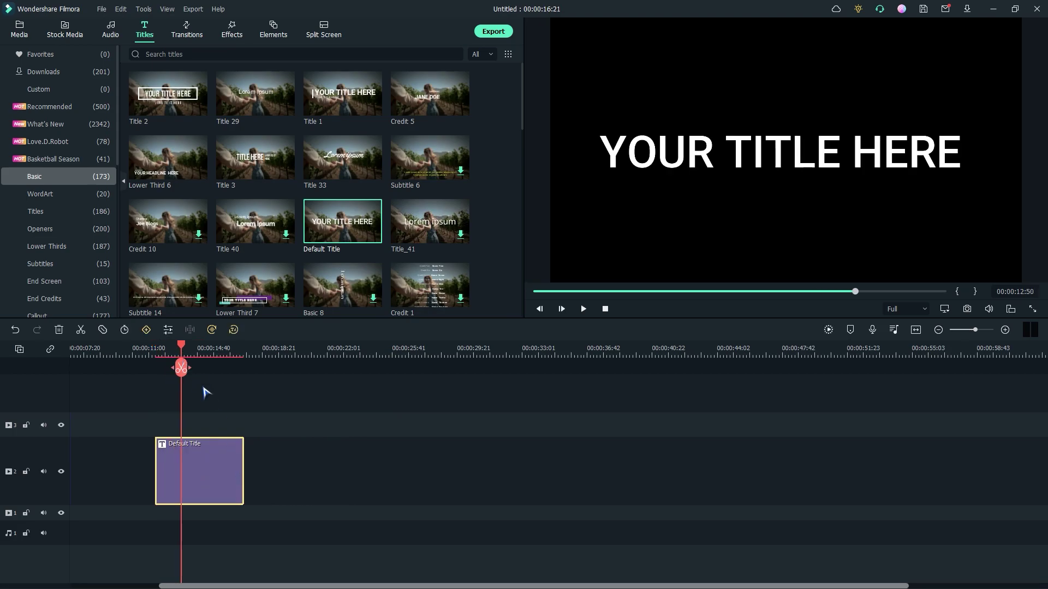
# Replace the title placeholder with 'Text To Speach Demo' at font size 44 and confirm
pyautogui.doubleClick(232, 481)
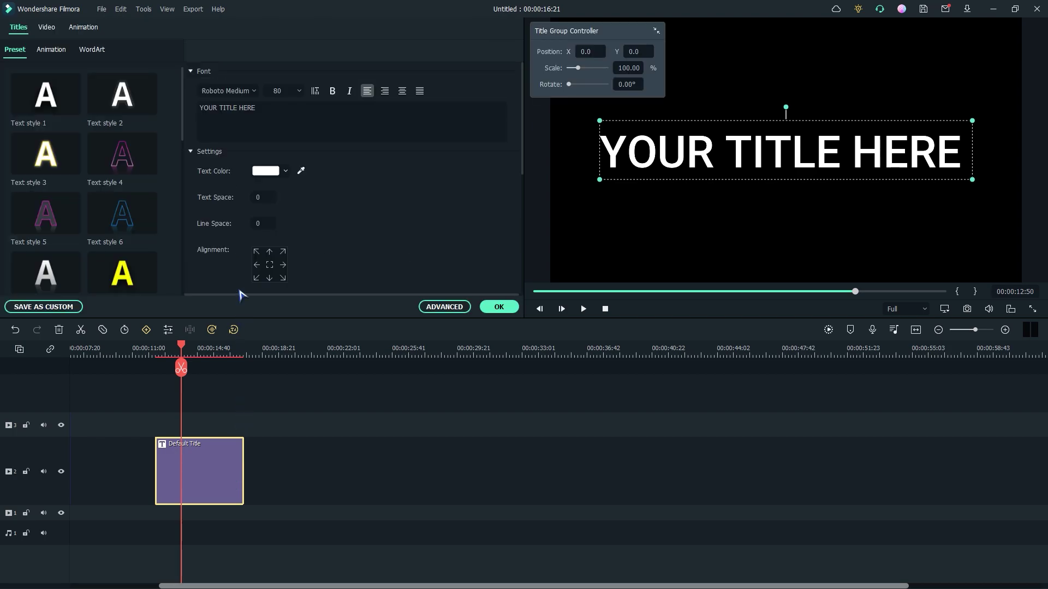
pyautogui.moveTo(276, 109); pyautogui.dragTo(174, 115)
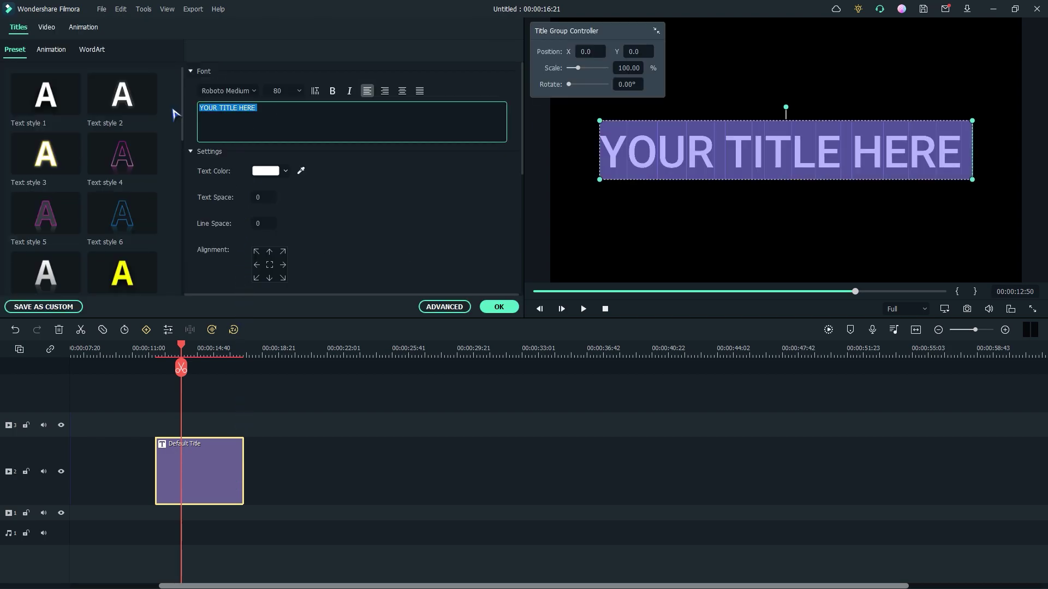
pyautogui.write('Text To Speach Demo')
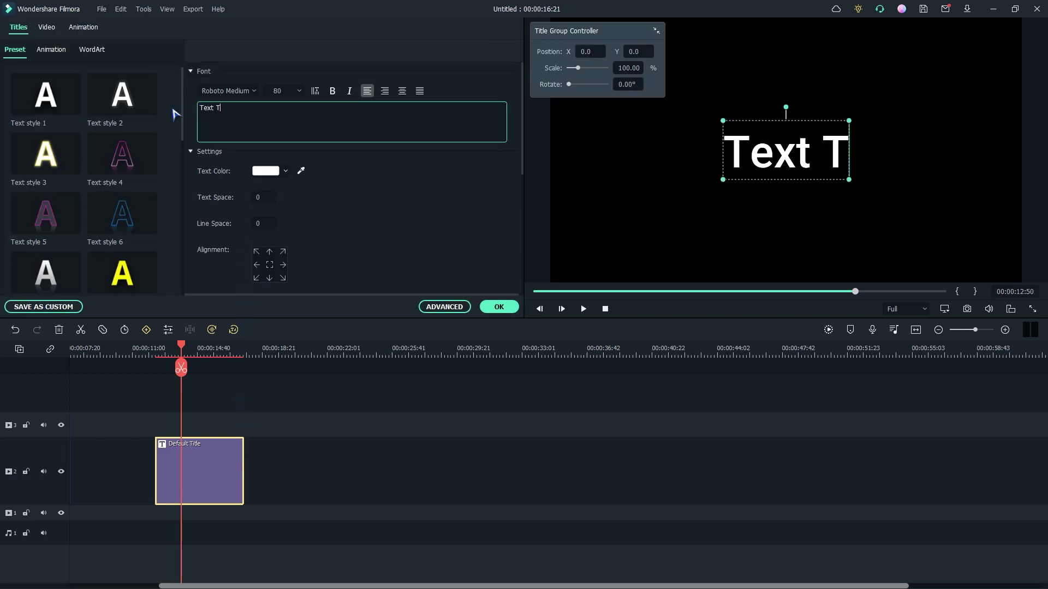
pyautogui.click(284, 91)
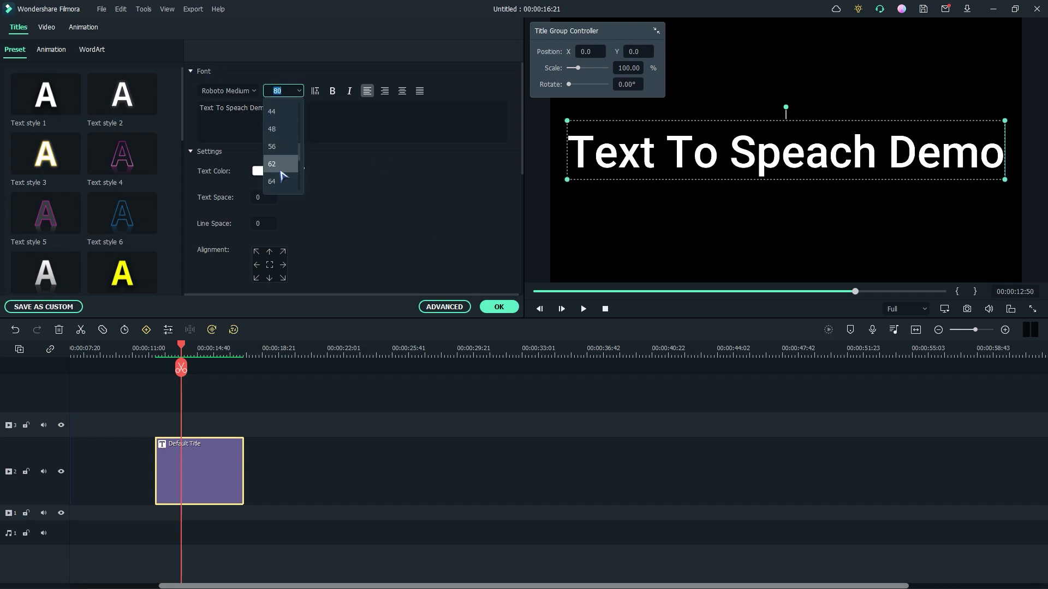
pyautogui.click(273, 112)
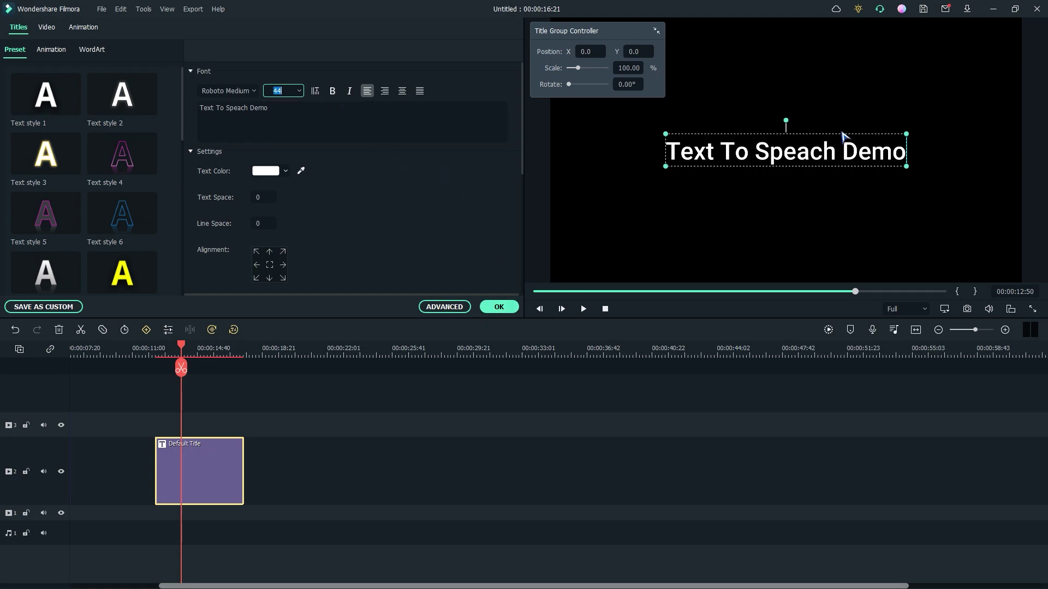
pyautogui.click(487, 307)
# Drag the 'Text To Speach Demo' title down toward the bottom of the preview frame
pyautogui.click(808, 137)
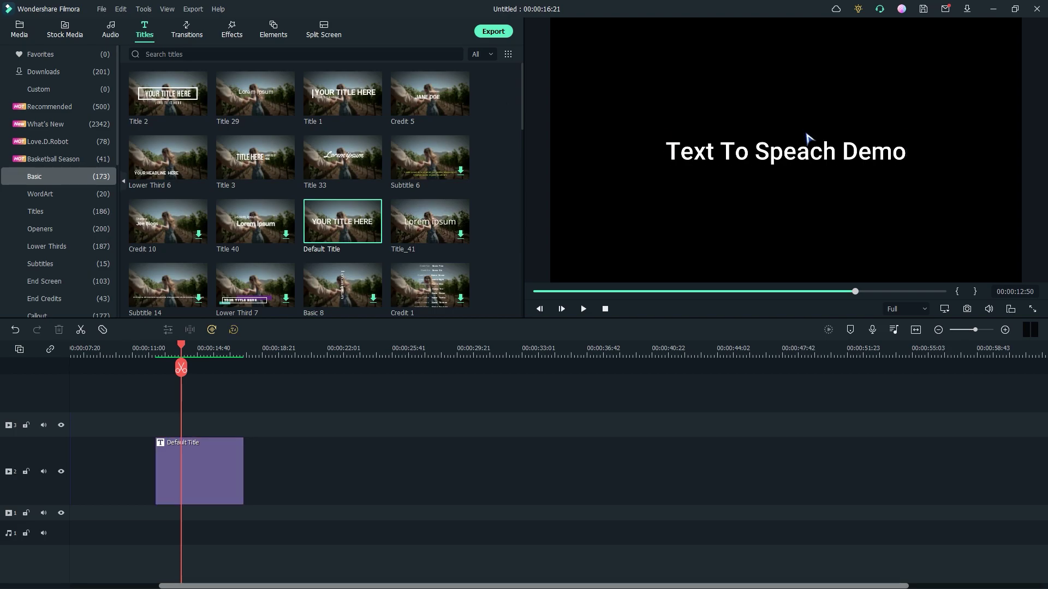
pyautogui.click(773, 159)
pyautogui.moveTo(775, 154); pyautogui.dragTo(775, 253)
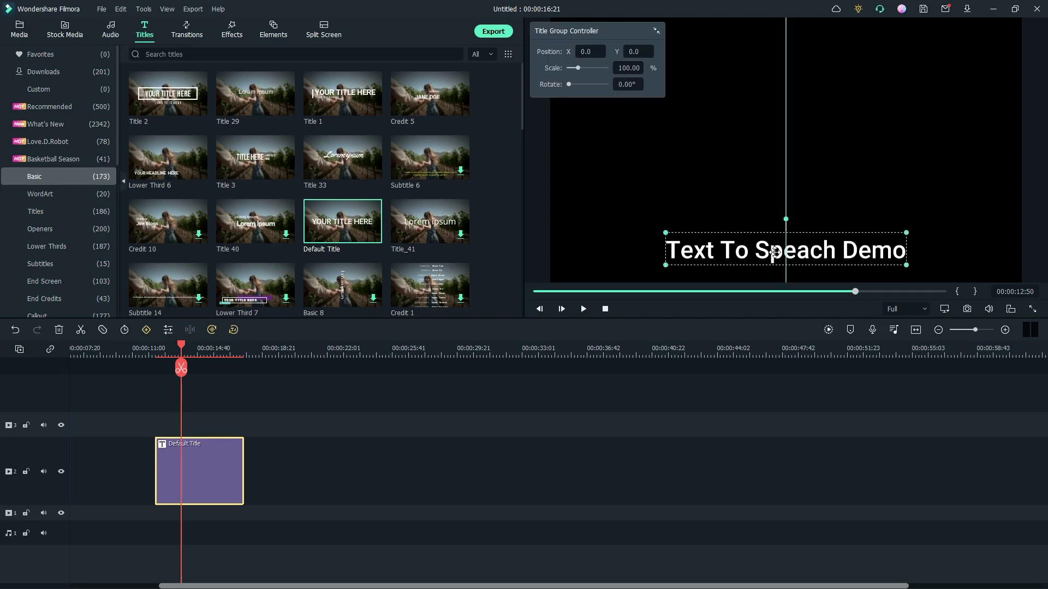
pyautogui.moveTo(184, 354); pyautogui.dragTo(206, 368)
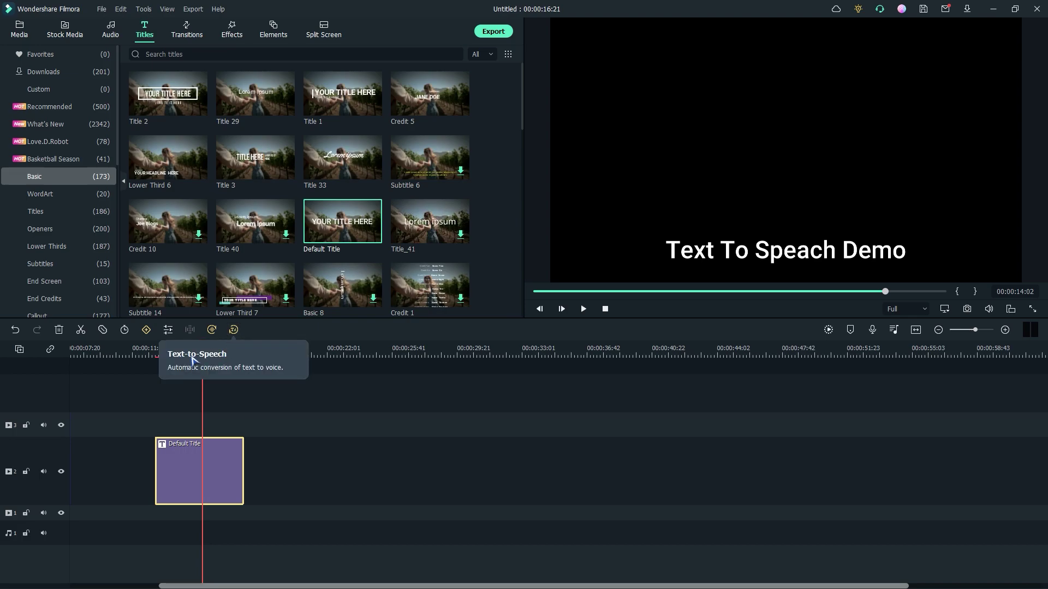
# Generate Text-to-Speech for the title with the Mark voice, English (US) and normal speed
pyautogui.rightClick(213, 461)
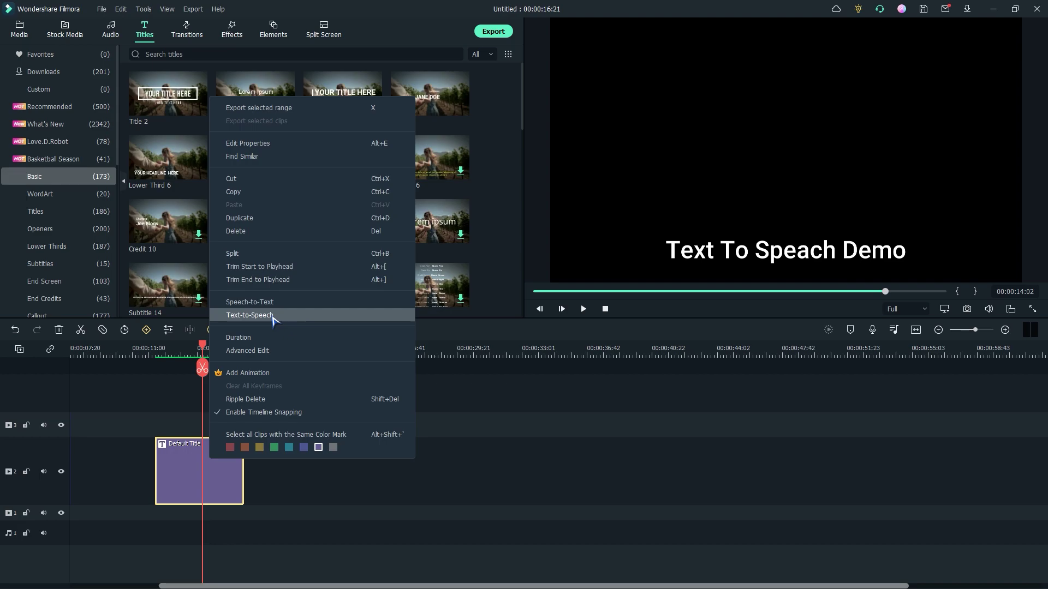
pyautogui.click(251, 316)
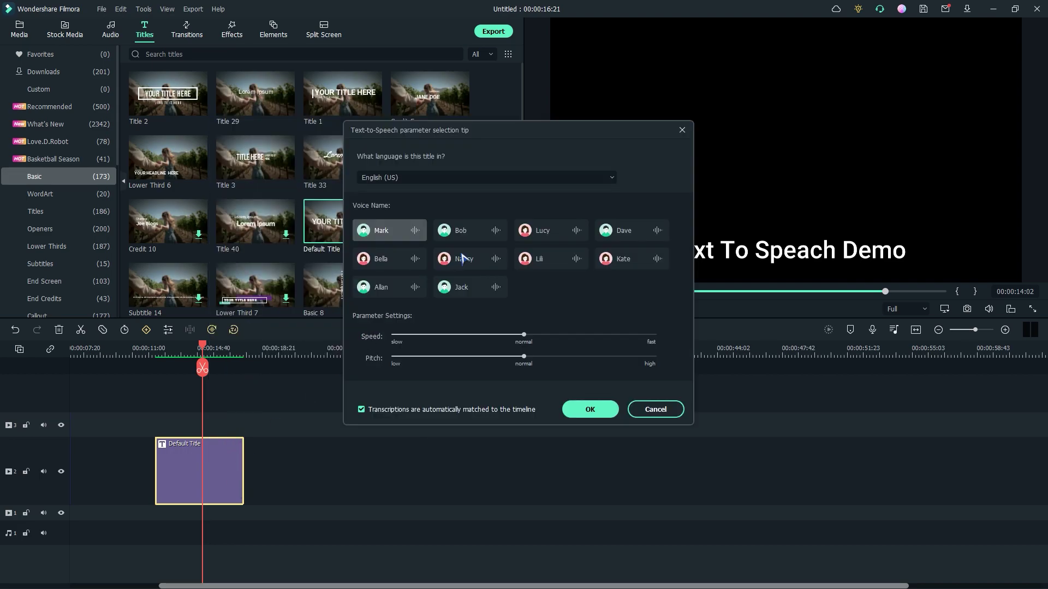
pyautogui.click(476, 237)
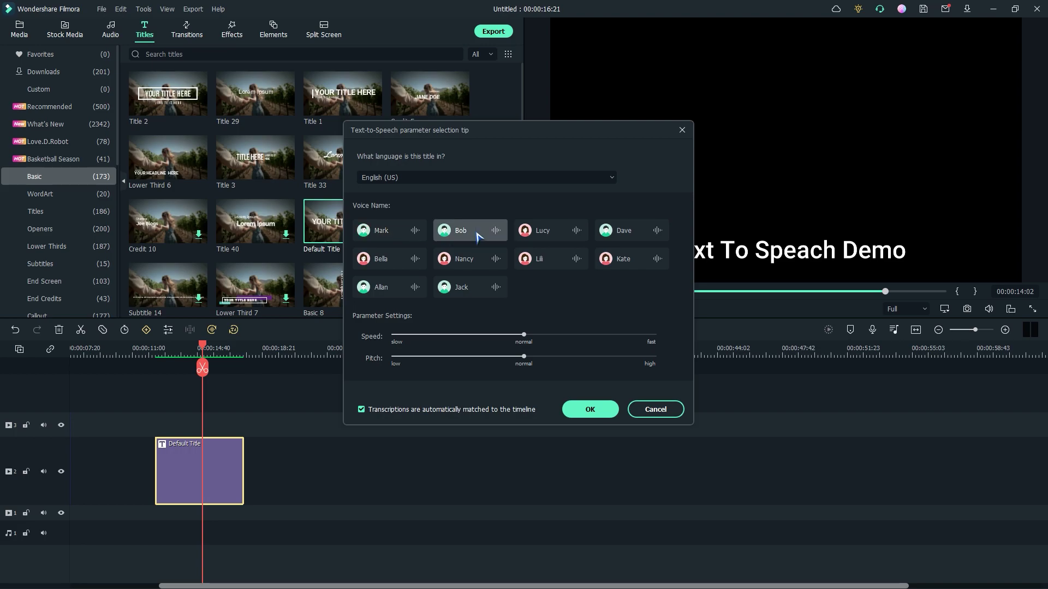
pyautogui.click(546, 232)
pyautogui.click(639, 234)
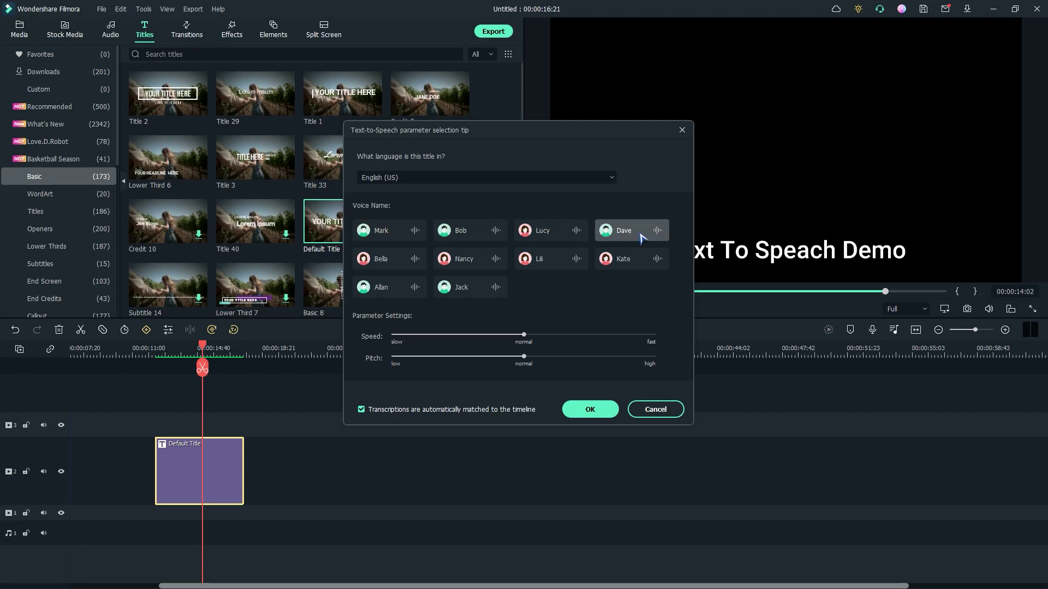
pyautogui.click(405, 236)
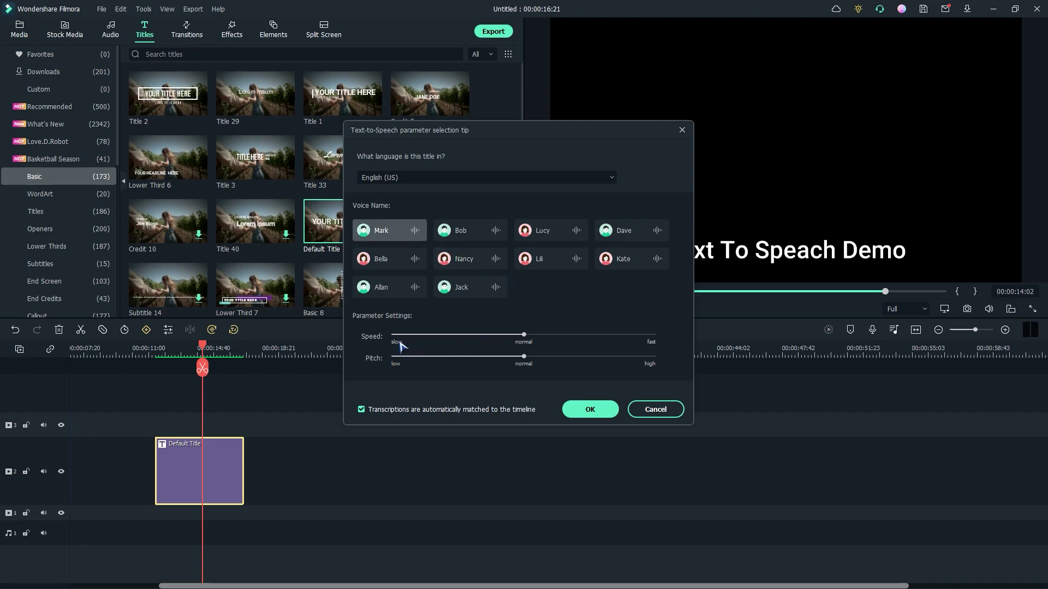
pyautogui.moveTo(523, 338)
pyautogui.mouseDown()
pyautogui.moveTo(606, 335)
pyautogui.moveTo(532, 338)
pyautogui.mouseUp()
pyautogui.click(416, 179)
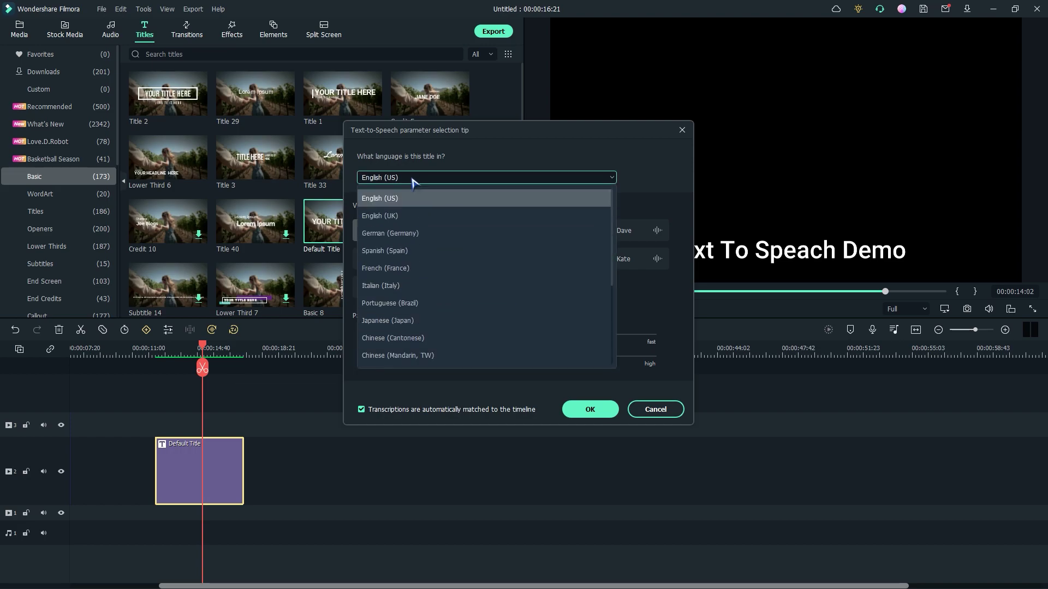
pyautogui.click(646, 184)
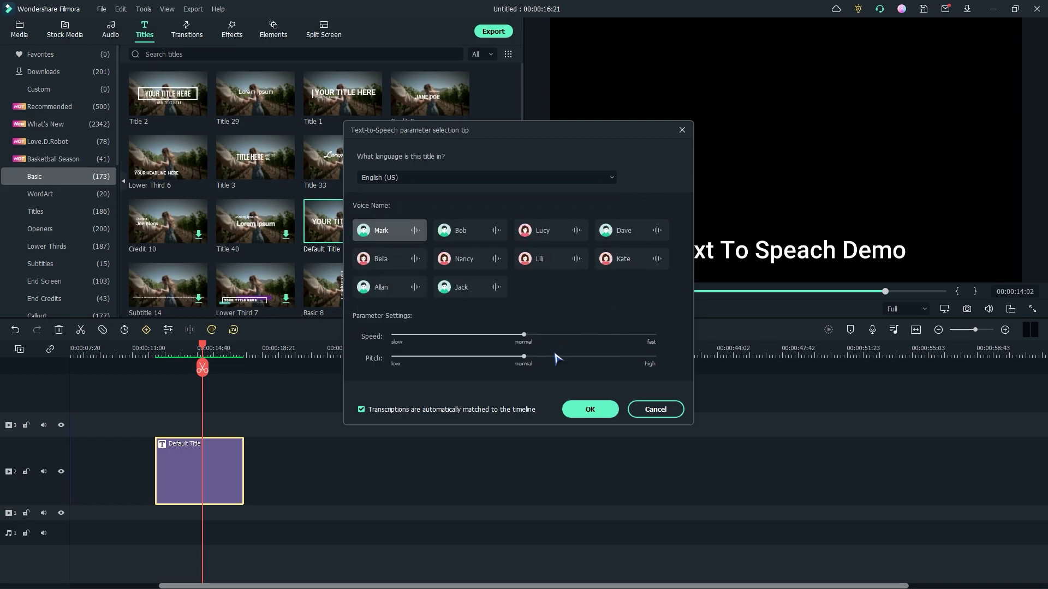
pyautogui.click(589, 411)
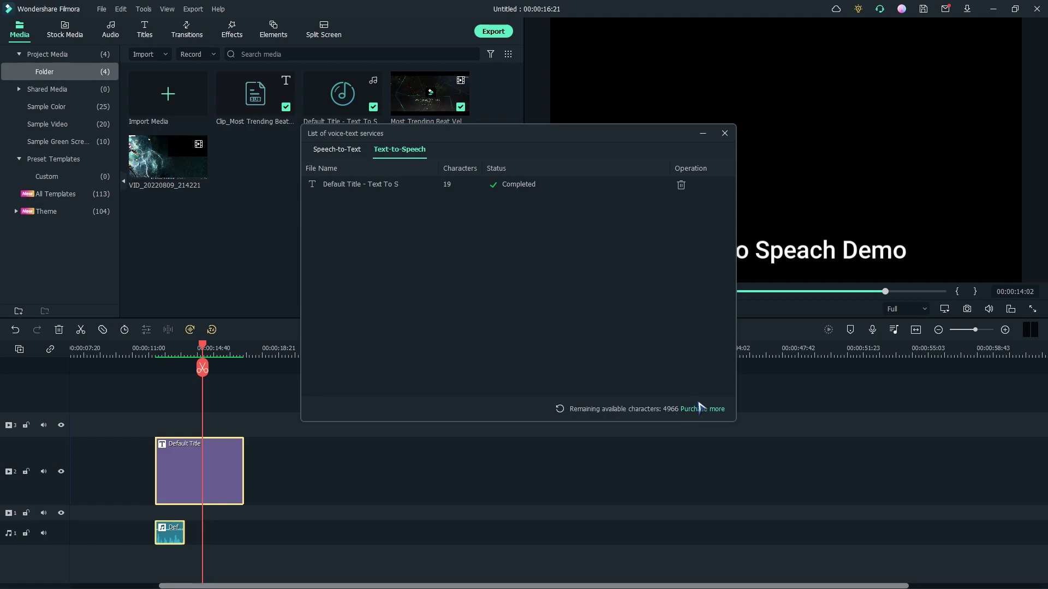
# Close the voice-text services list once the Text-to-Speech job shows Completed
pyautogui.click(724, 134)
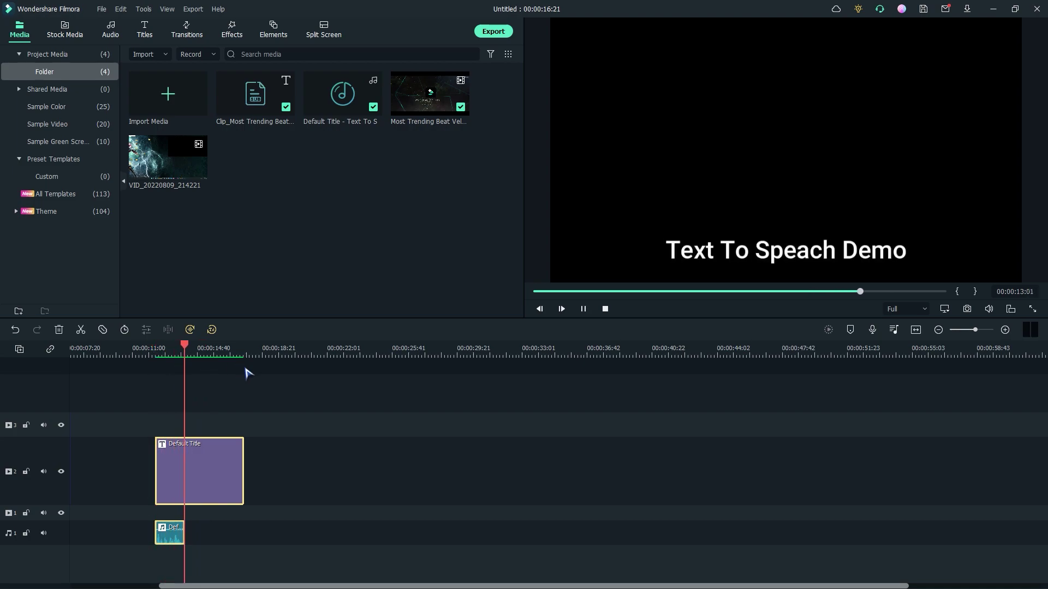
# Give the generated voice clip a 0.16 s fade in and 0.18 s fade out, then play it back
pyautogui.moveTo(167, 532); pyautogui.dragTo(169, 532)
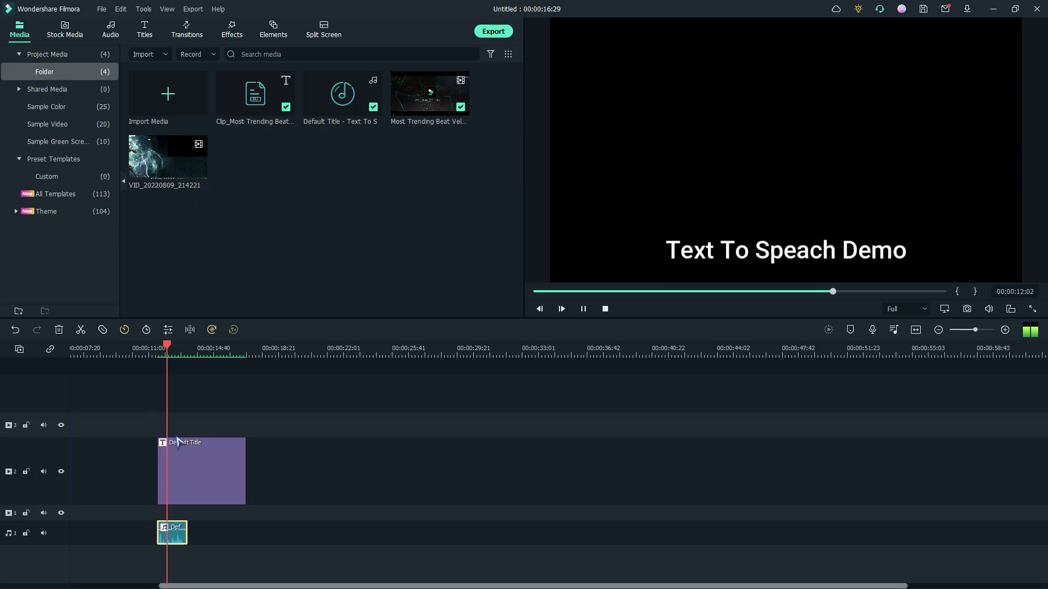
pyautogui.doubleClick(174, 536)
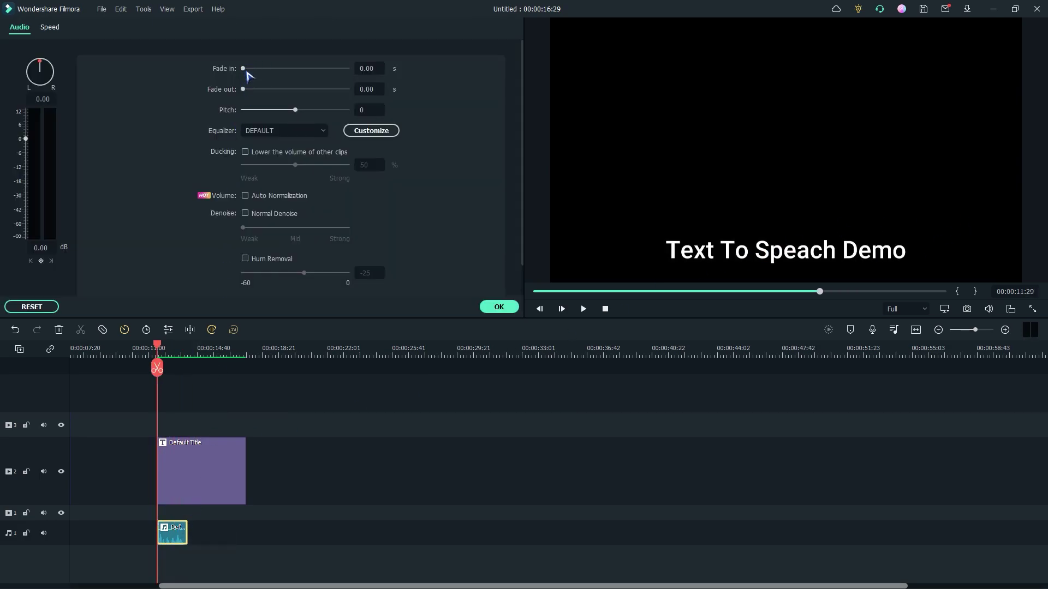
pyautogui.click(254, 90)
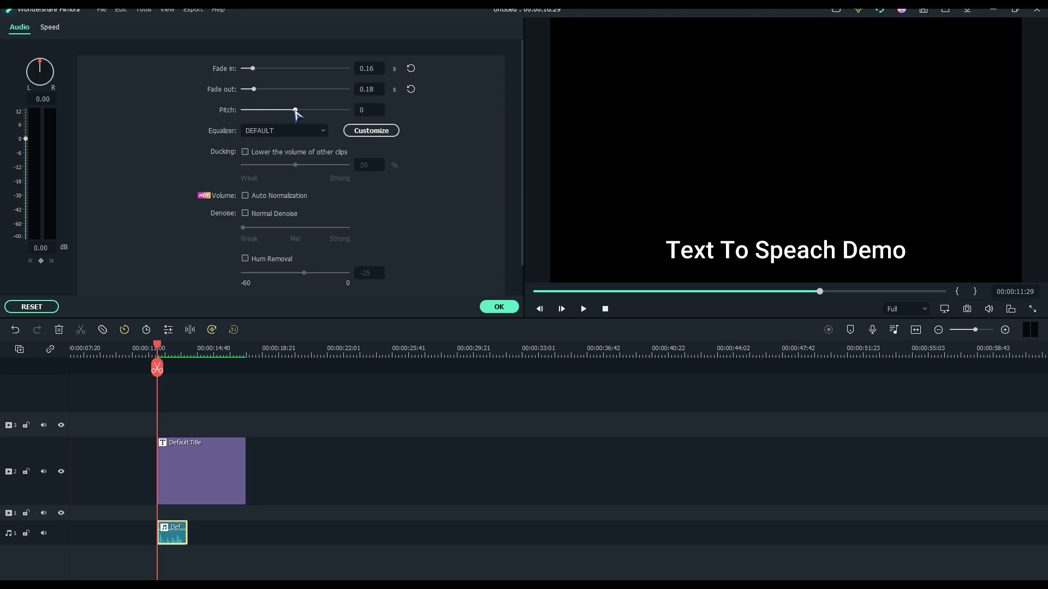
pyautogui.click(304, 131)
pyautogui.scroll(-3, 291, 268)
pyautogui.scroll(3, 291, 267)
pyautogui.click(456, 196)
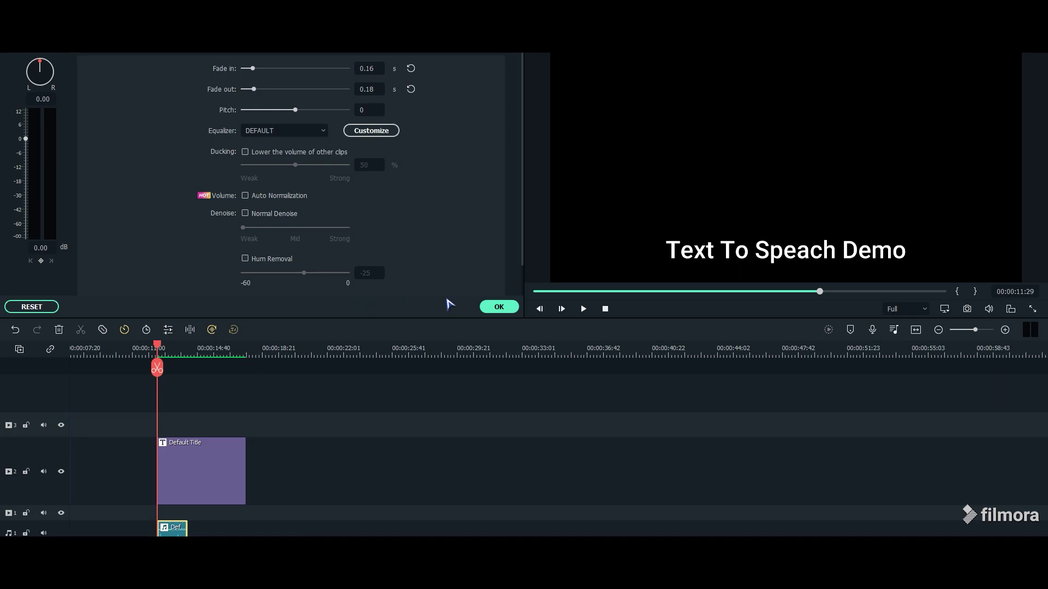
pyautogui.click(498, 307)
pyautogui.press('space')
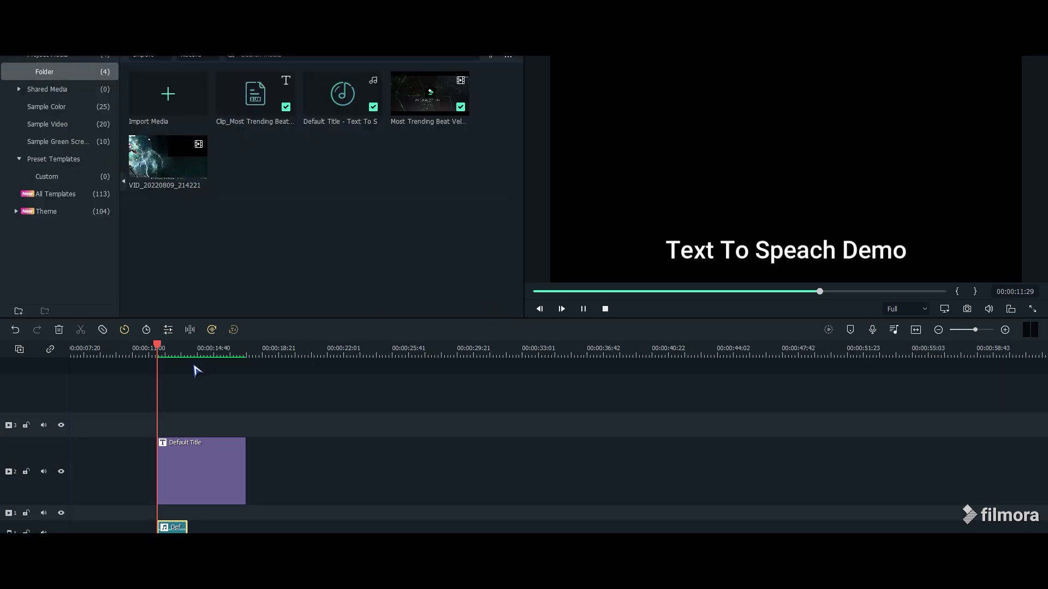